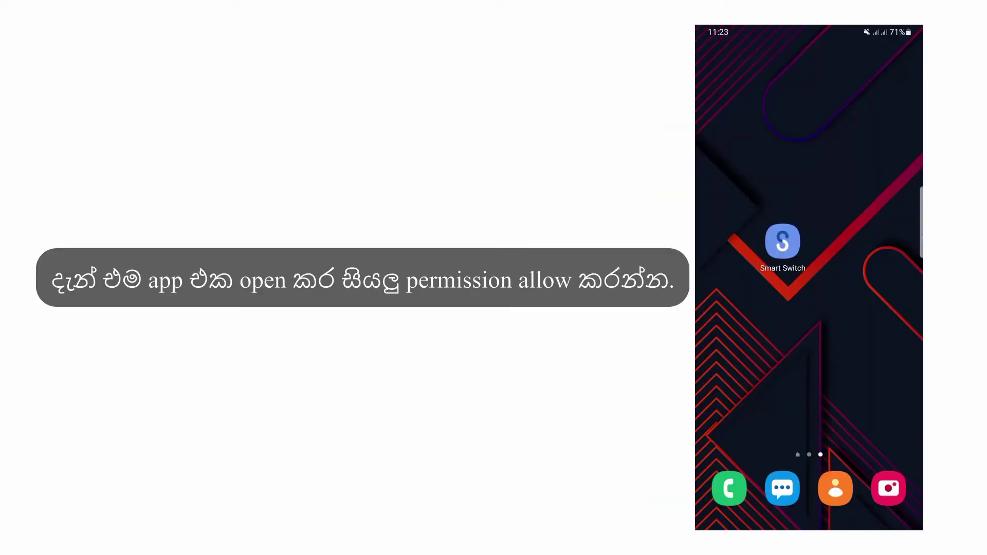
# Step: Open Smart Switch on the phone, agree to its terms and allow all the permissions it requests
pyautogui.click(782, 241)
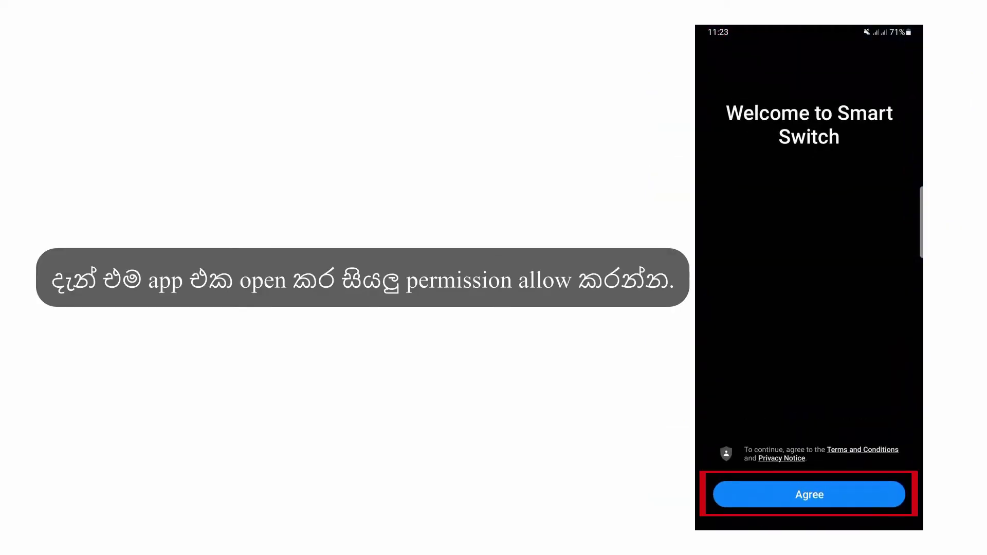
pyautogui.click(810, 495)
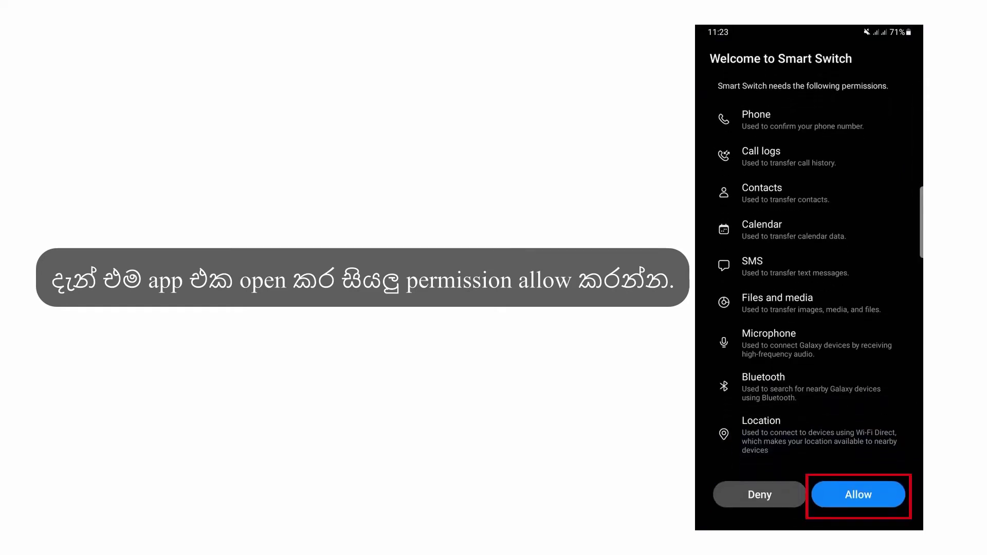
pyautogui.click(859, 495)
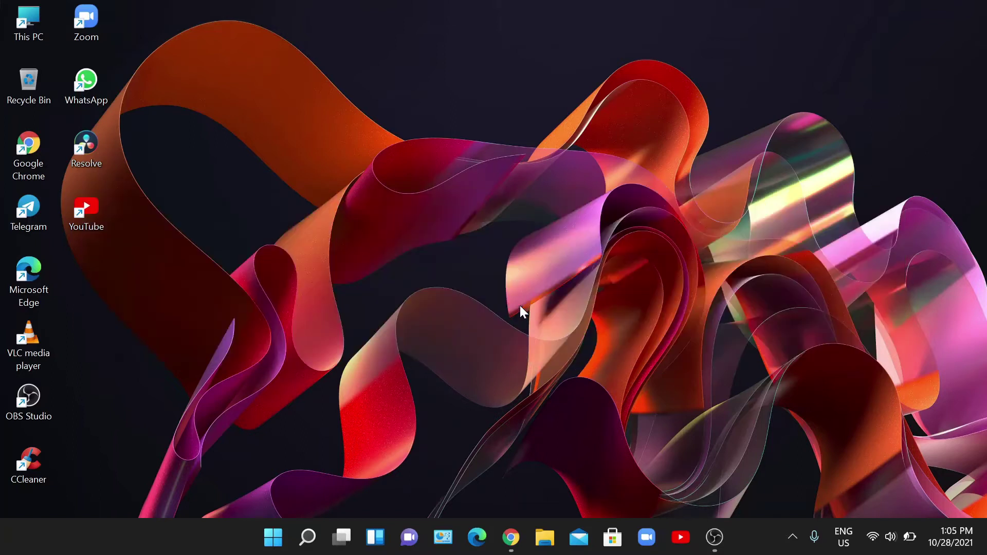
# Step: Download the Smart Switch PC installer from Samsung's page in the Chrome search results for "smart switch for pc"
pyautogui.click(511, 538)
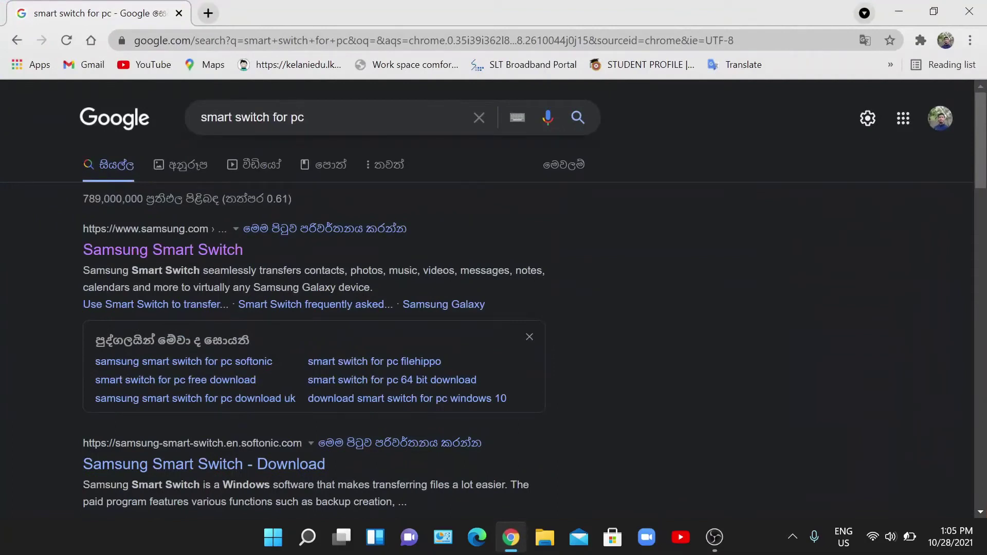
pyautogui.click(213, 253)
pyautogui.scroll(-5, 778, 359)
pyautogui.click(796, 392)
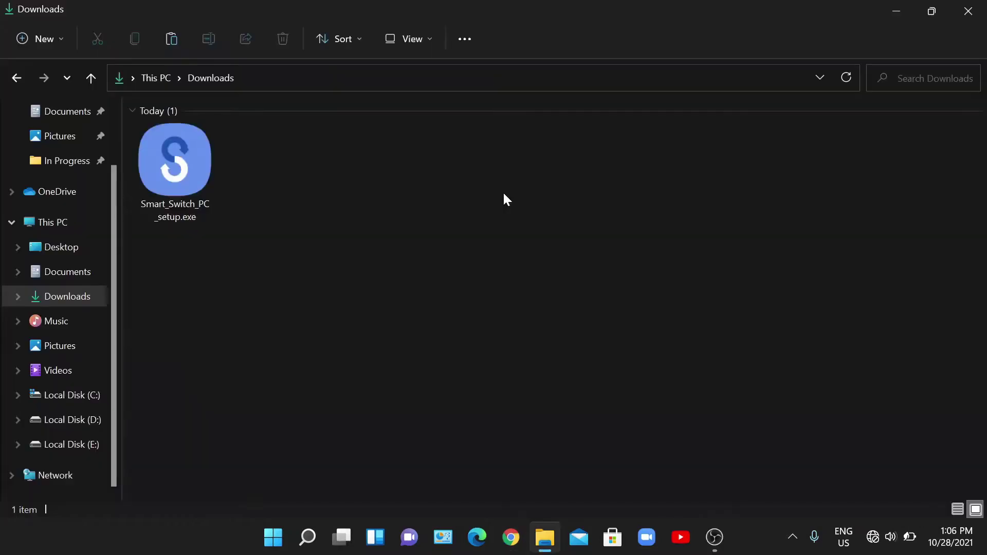
# Step: Install Smart Switch from Smart_Switch_PC_setup.exe, accepting both agreements and creating a desktop shortcut without running the program at the end
pyautogui.doubleClick(210, 187)
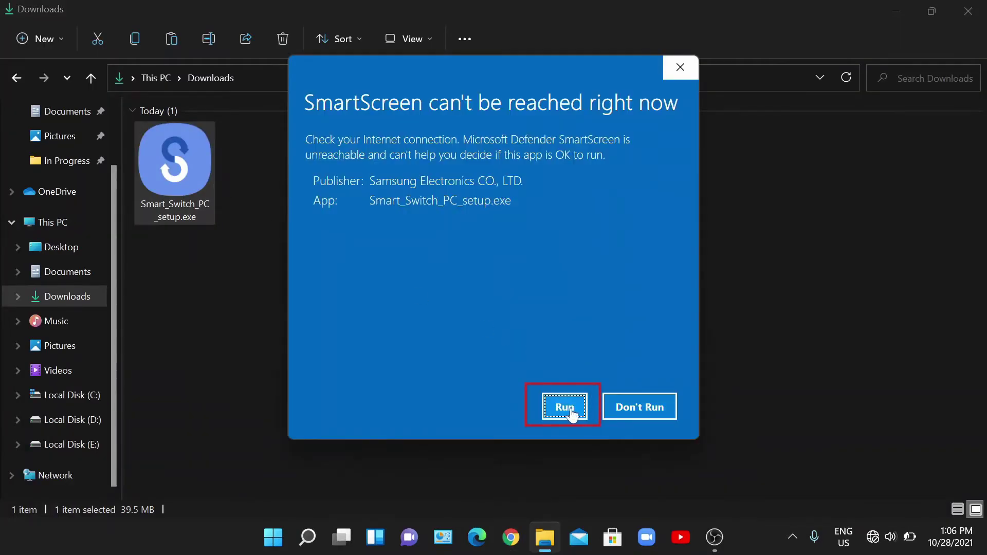
pyautogui.click(570, 408)
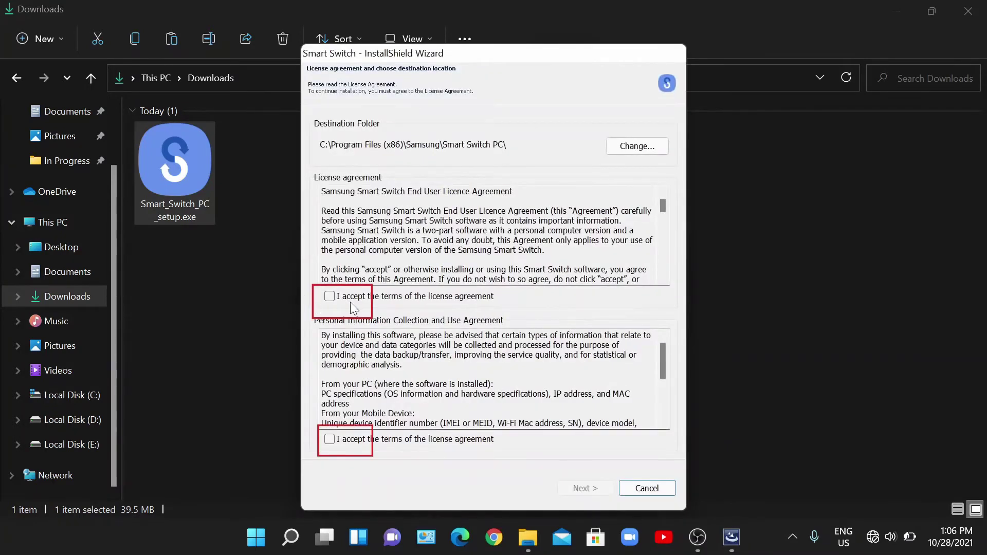
pyautogui.click(337, 295)
pyautogui.click(329, 440)
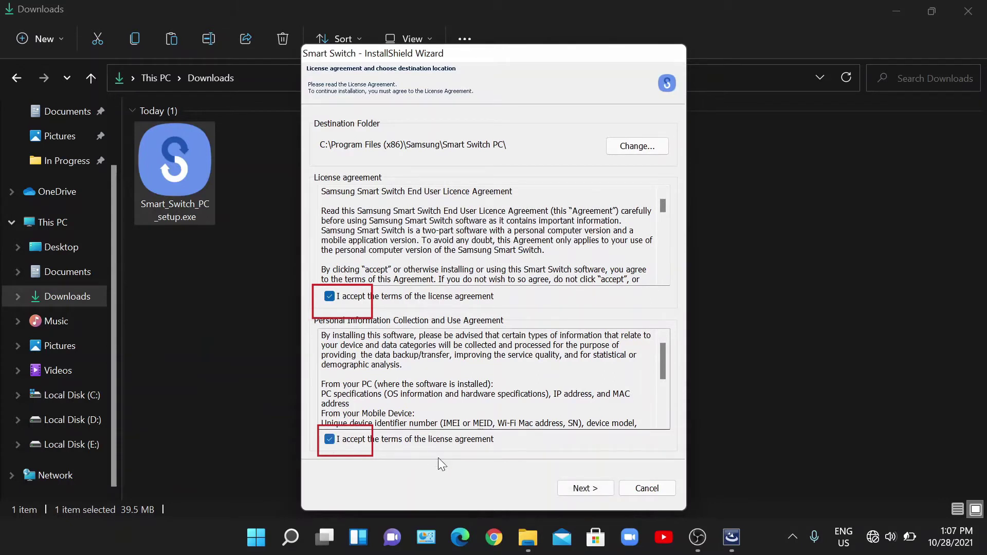
pyautogui.click(575, 489)
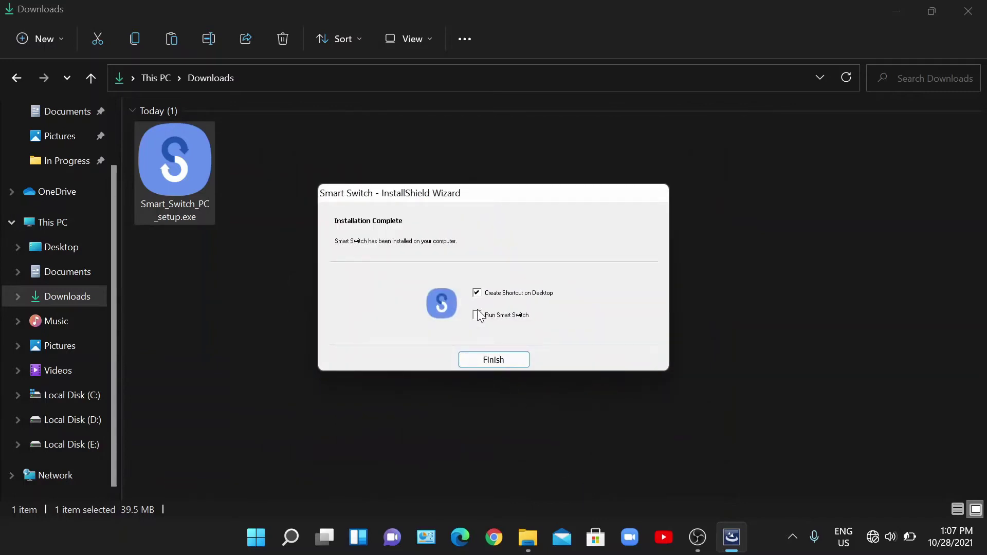
pyautogui.click(488, 362)
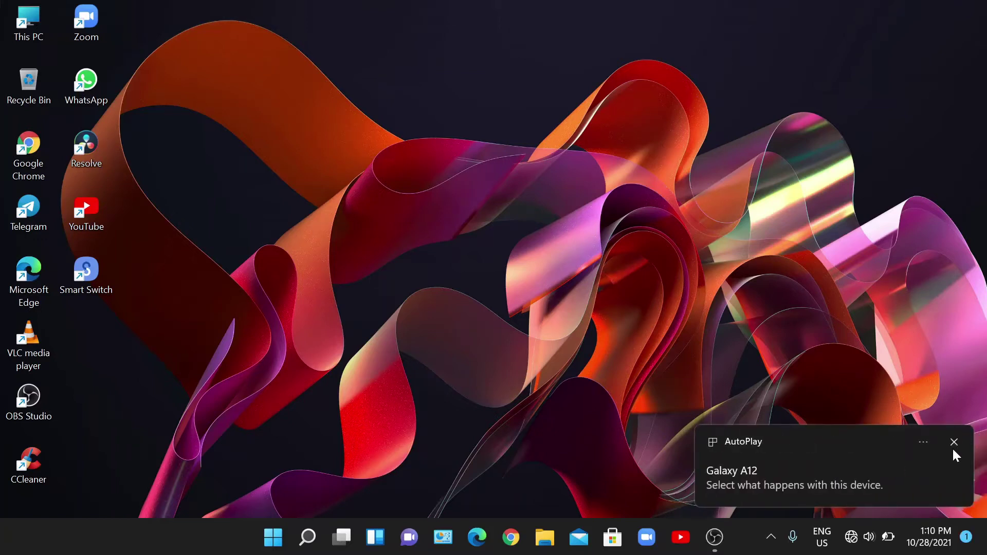
# Step: Dismiss the AutoPlay notification, launch Smart Switch from the desktop and expand the connected Galaxy A12's device details
pyautogui.click(954, 442)
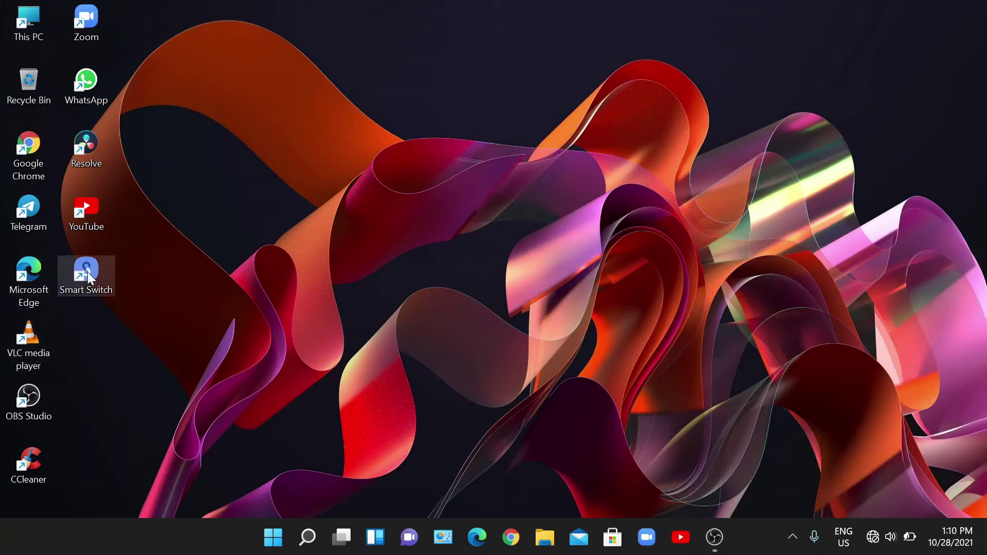
pyautogui.click(88, 273)
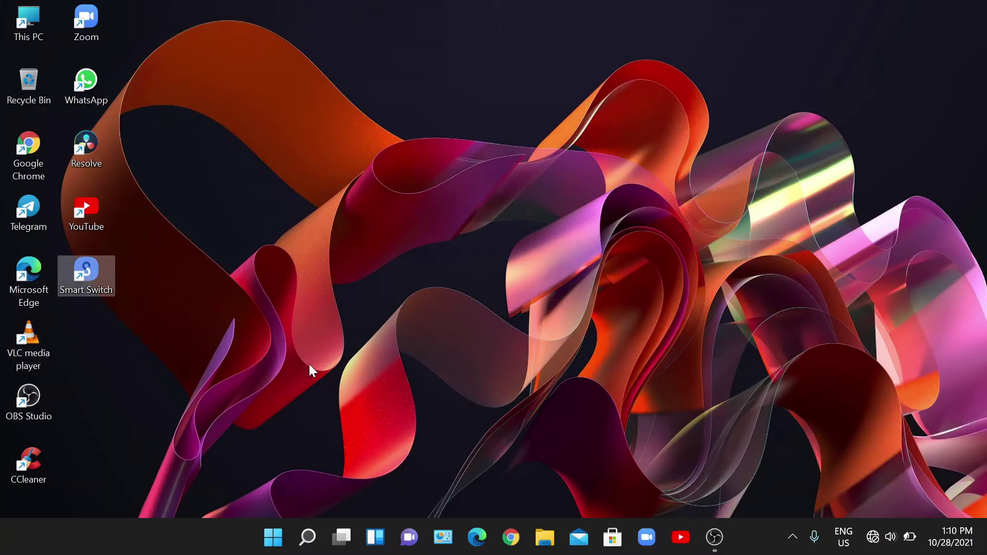
pyautogui.press('Return')
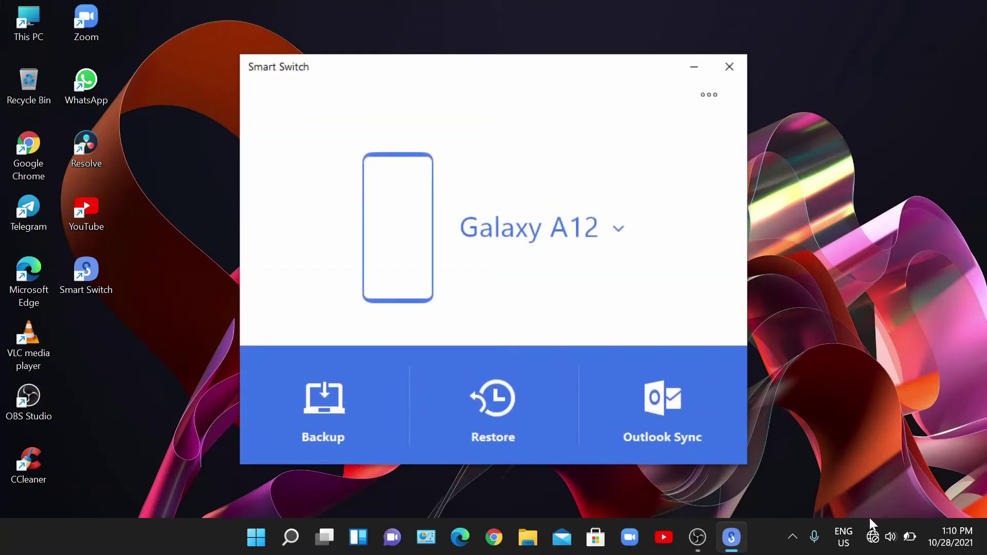
pyautogui.click(619, 228)
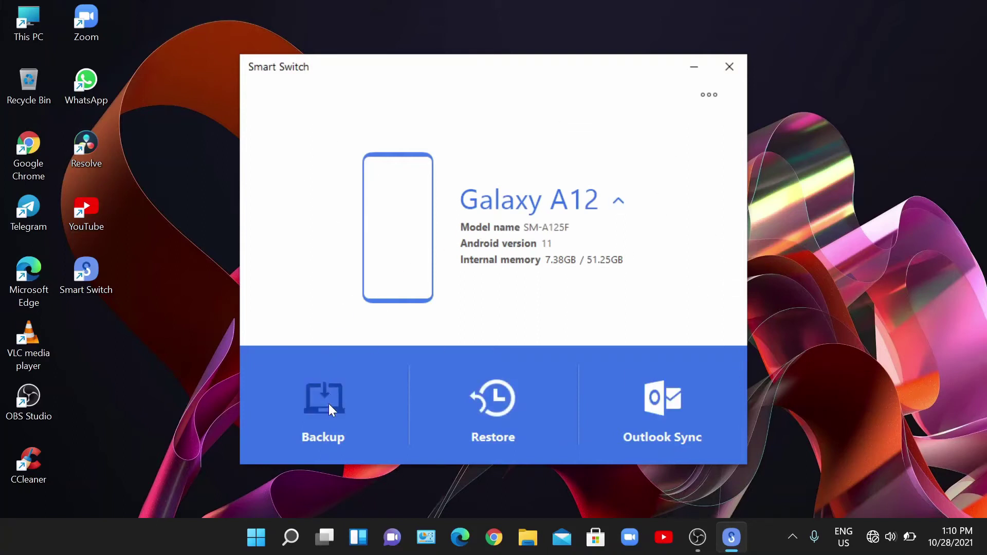
# Step: Change the backup folder location in the preferences to Local Disk (D:) and save the settings
pyautogui.click(708, 96)
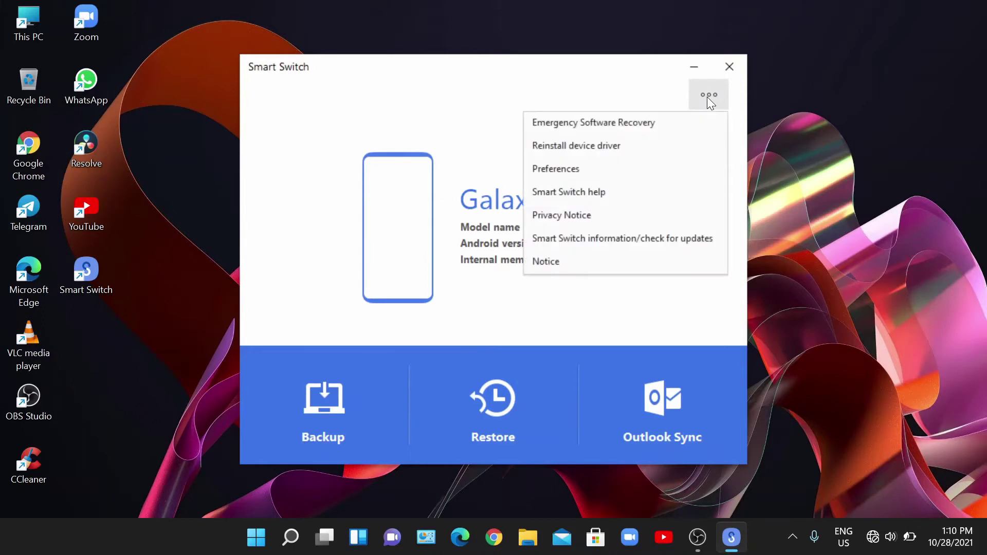
pyautogui.click(569, 170)
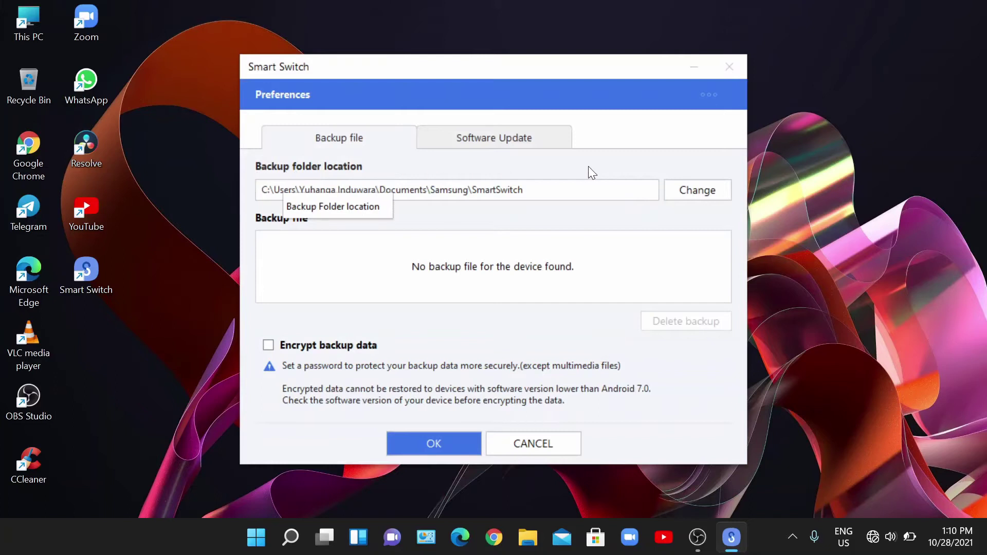
pyautogui.click(688, 198)
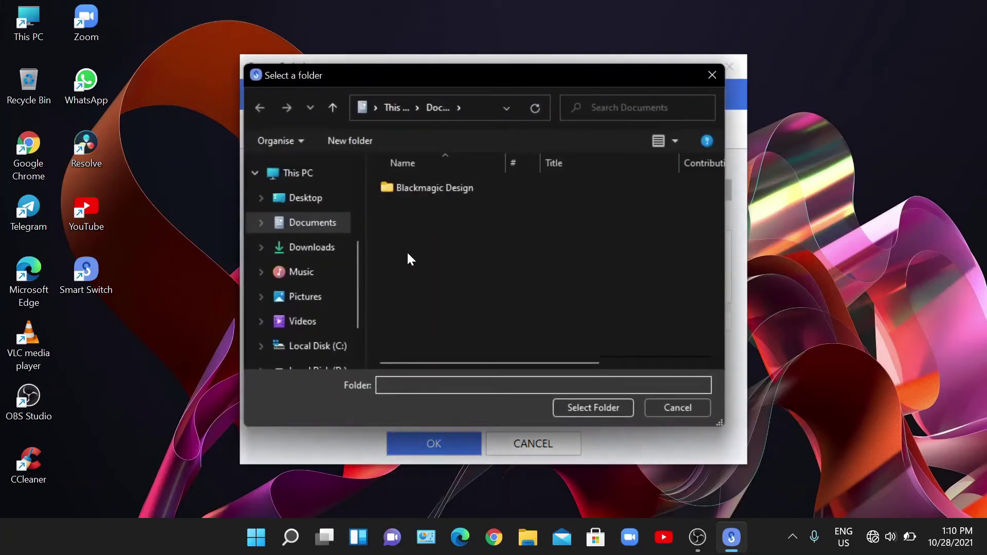
pyautogui.scroll(-2, 356, 280)
pyautogui.click(335, 315)
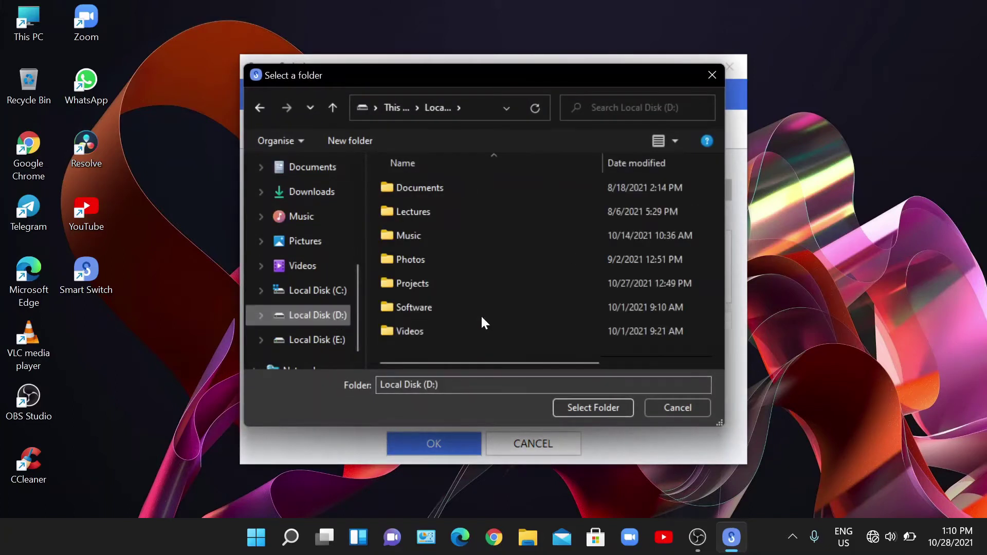
pyautogui.click(572, 413)
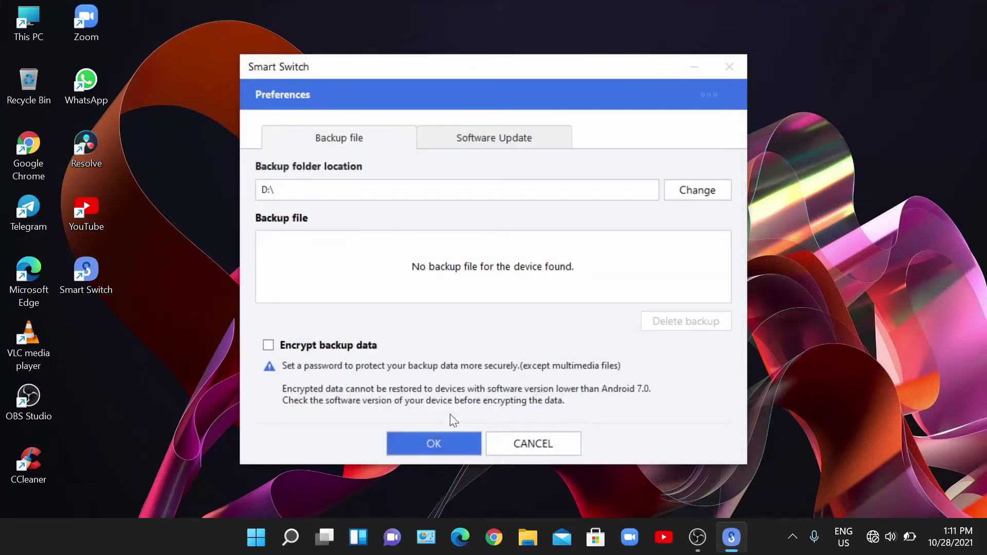
pyautogui.click(435, 441)
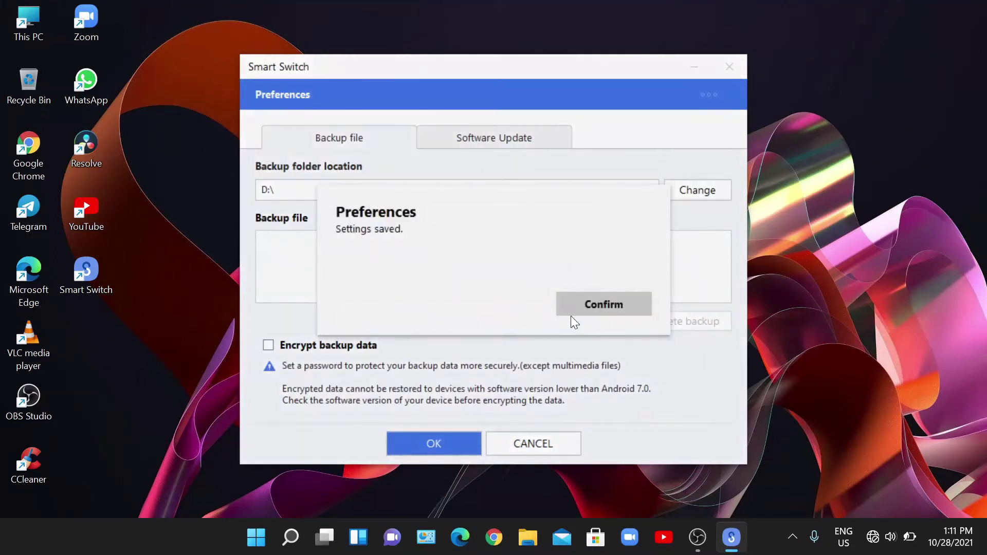
pyautogui.click(579, 312)
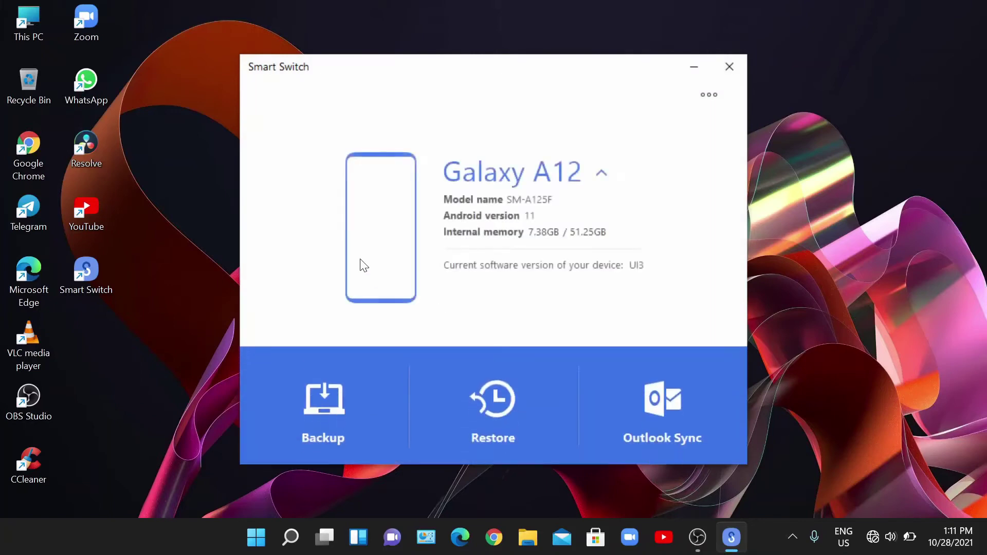
# Step: Review the backup item categories and back up the Galaxy A12 with all items selected
pyautogui.click(326, 403)
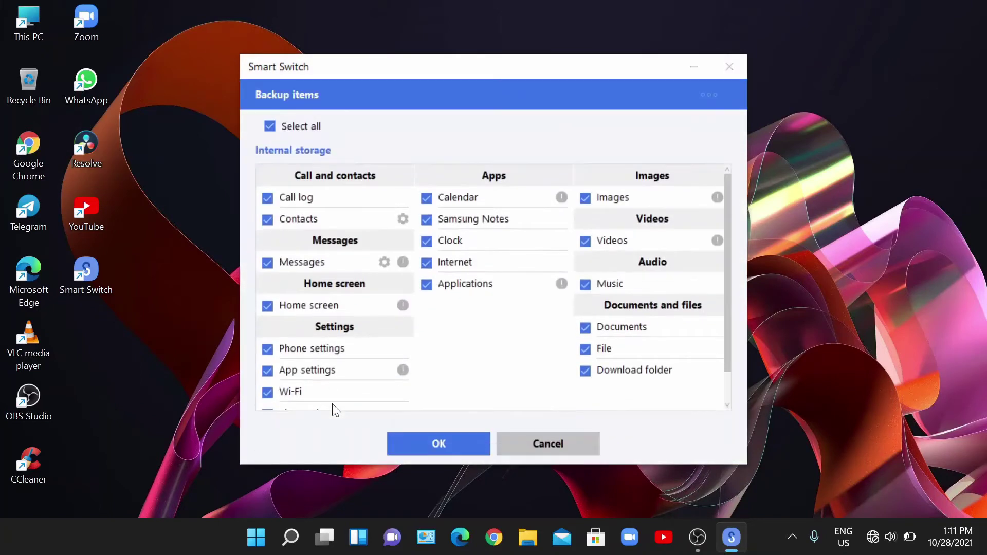
pyautogui.scroll(-1, 306, 198)
pyautogui.scroll(1, 307, 200)
pyautogui.scroll(-1, 356, 219)
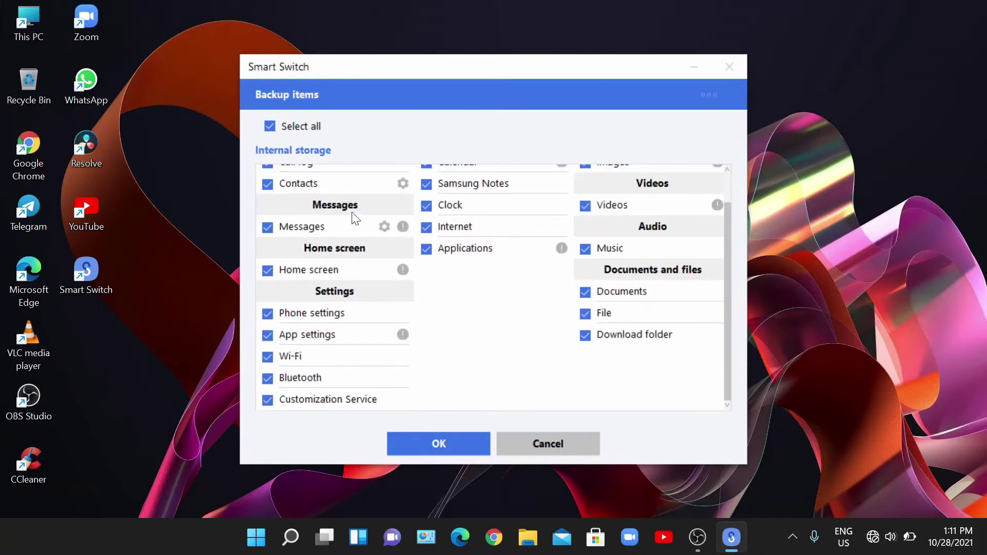
pyautogui.scroll(1, 322, 357)
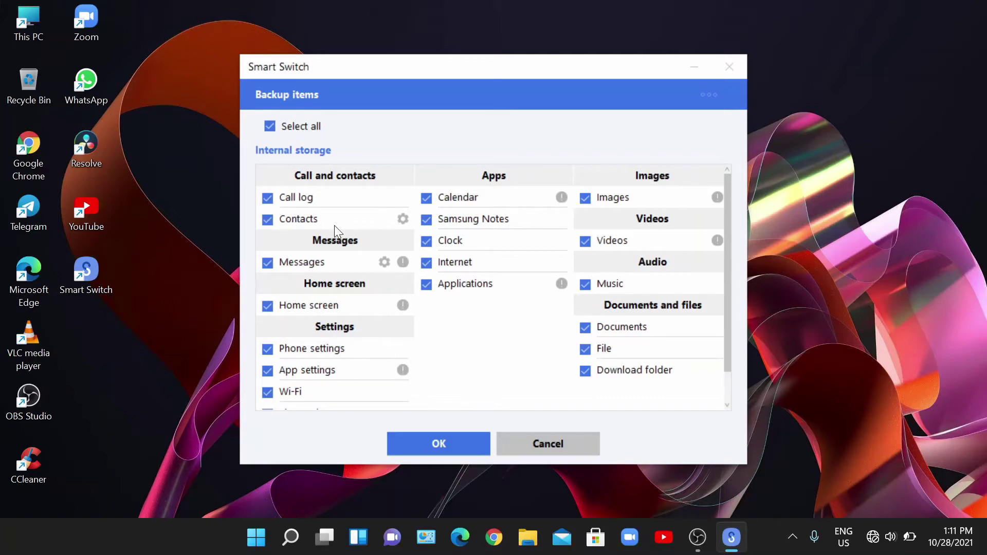
pyautogui.scroll(-1, 334, 230)
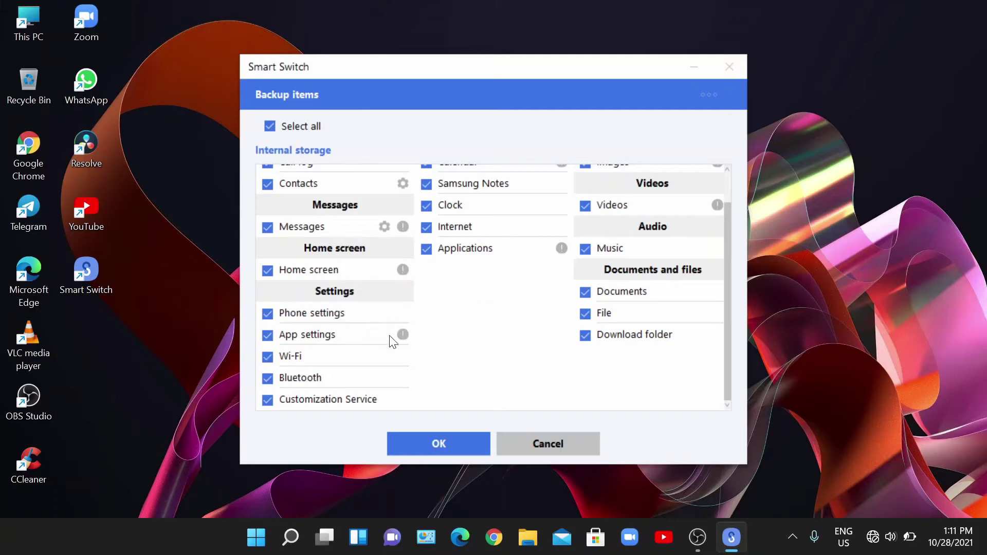
pyautogui.moveTo(403, 336)
pyautogui.scroll(1, 468, 346)
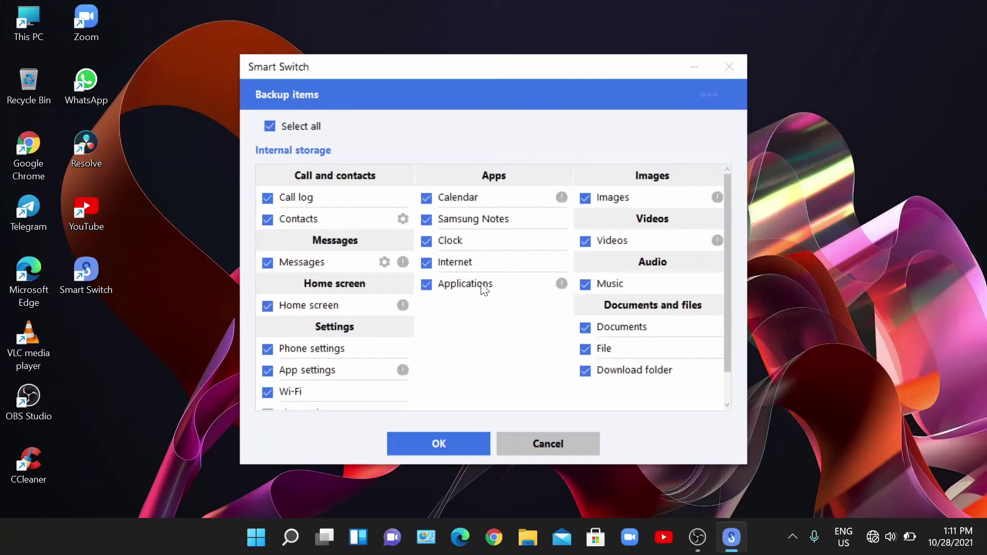
pyautogui.scroll(-1, 462, 315)
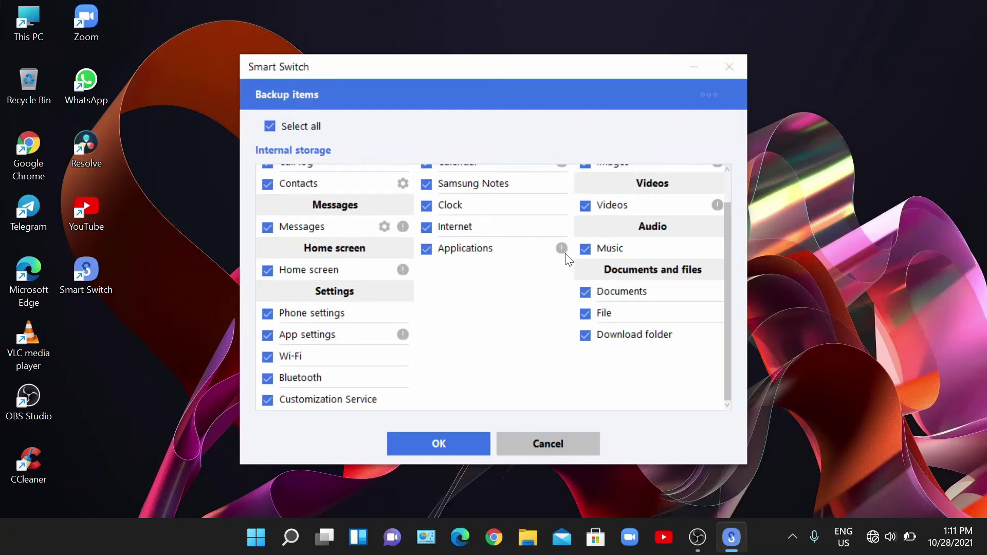
pyautogui.moveTo(566, 245)
pyautogui.scroll(1, 582, 297)
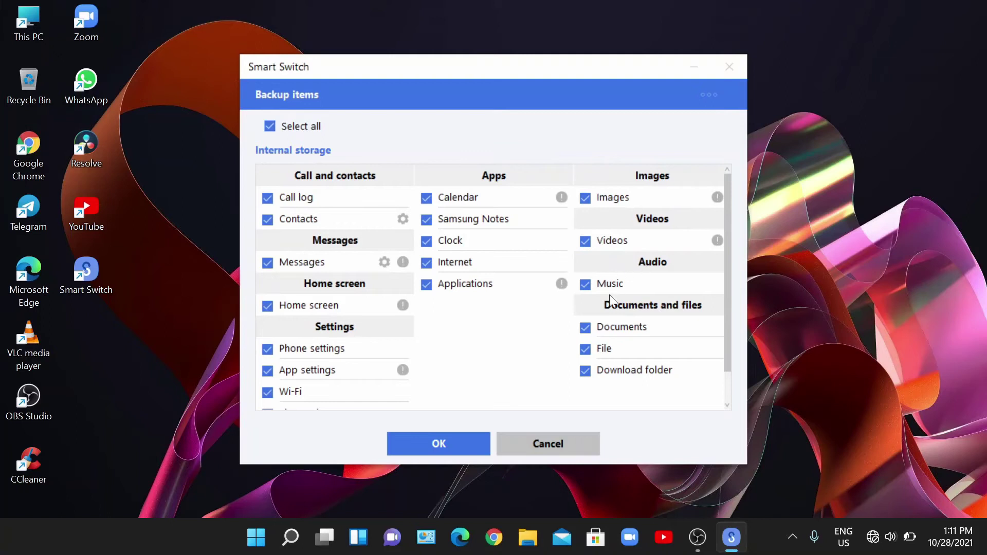
pyautogui.scroll(-1, 406, 319)
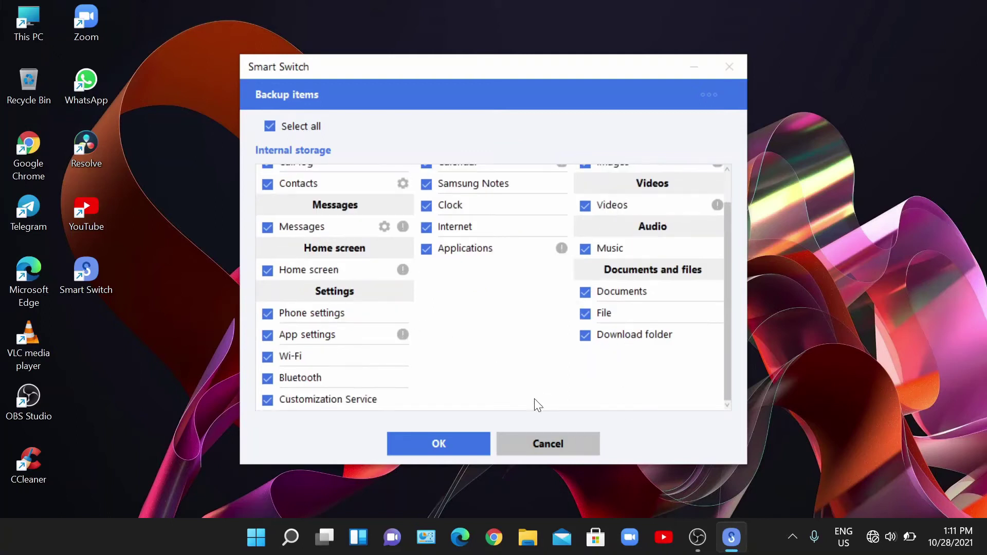
pyautogui.click(447, 442)
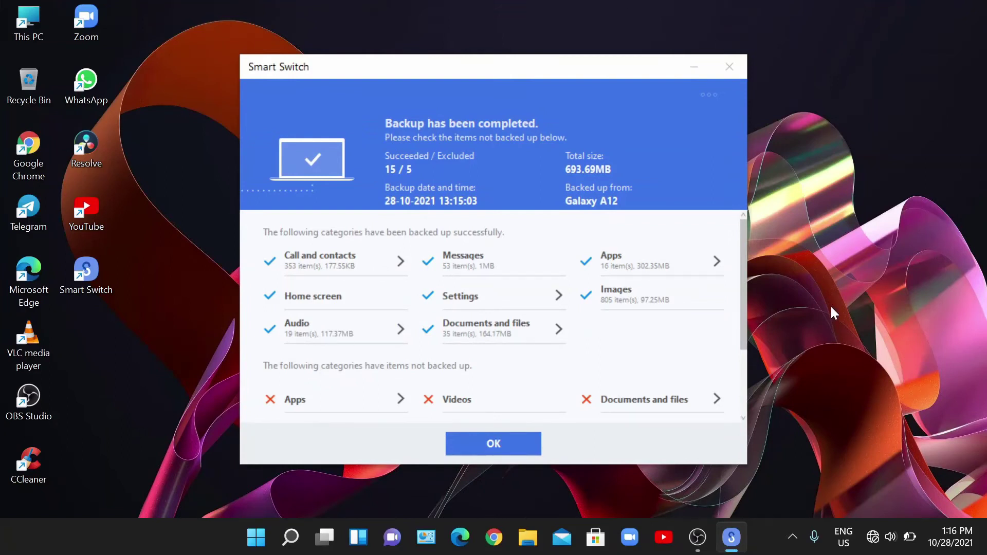
# Step: Examine the backup report for the Apps and the Documents and files items that were not backed up
pyautogui.scroll(-3, 550, 389)
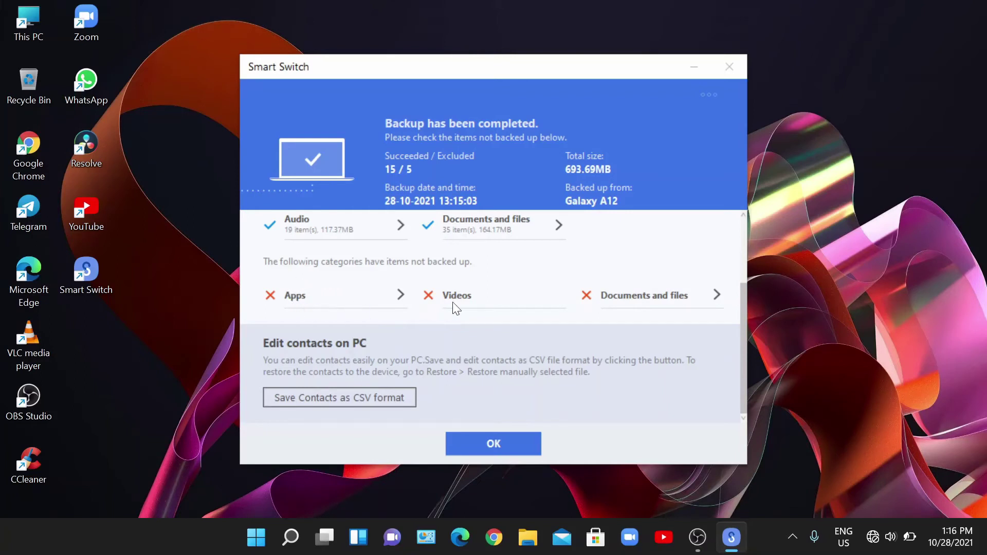
pyautogui.click(298, 296)
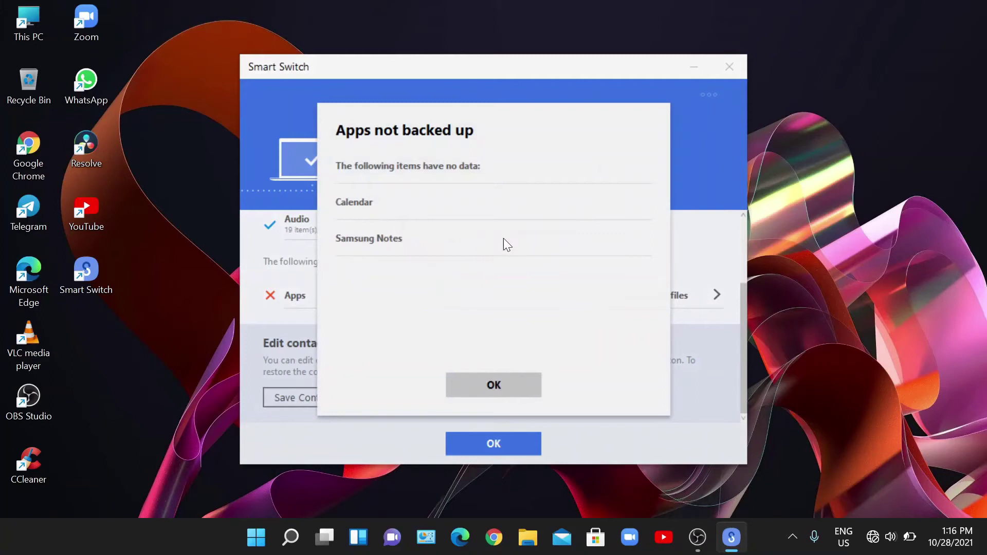
pyautogui.click(519, 389)
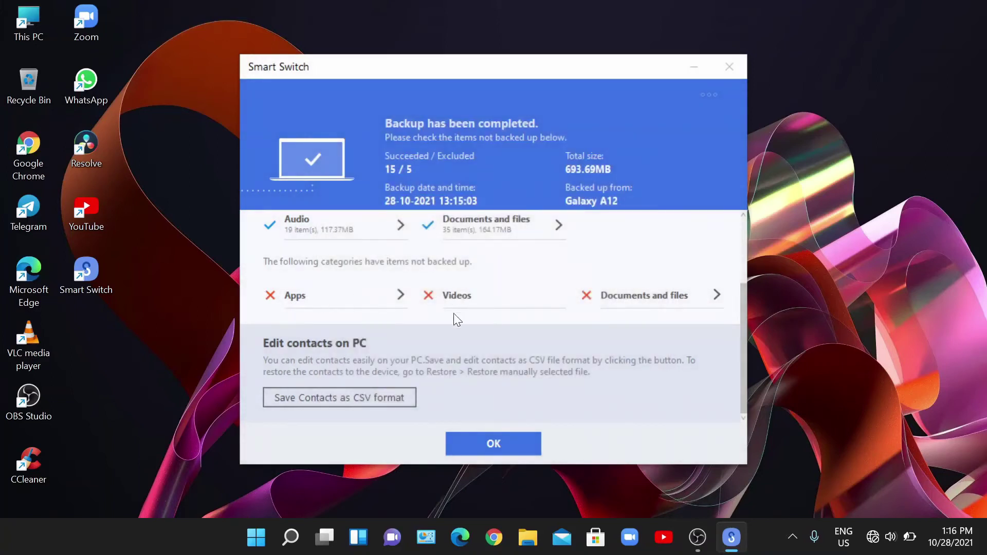
pyautogui.click(671, 295)
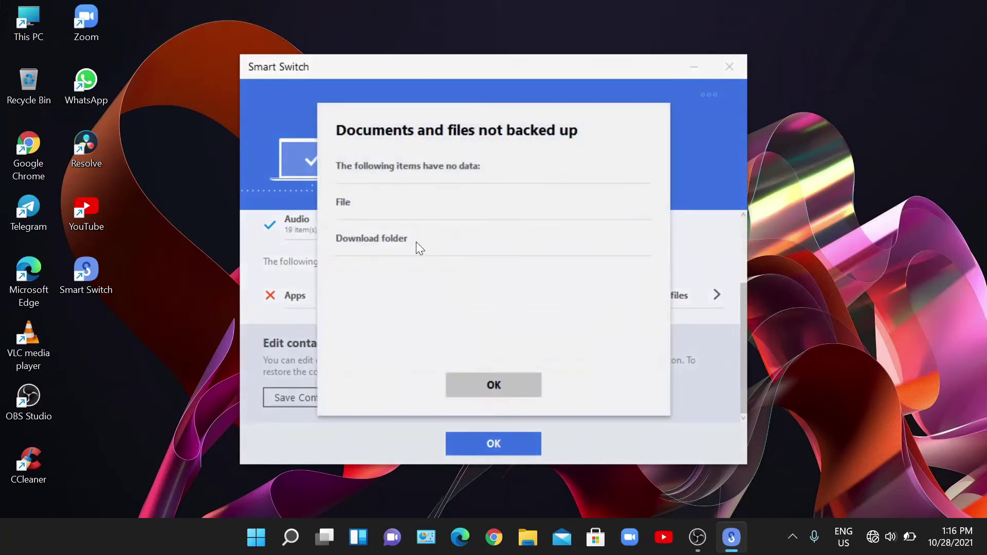
pyautogui.click(478, 384)
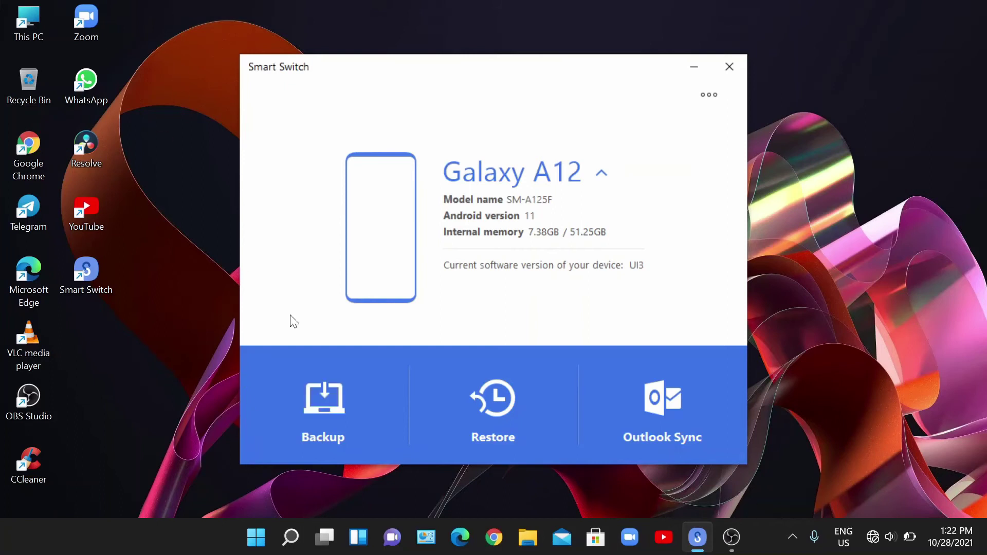
pyautogui.click(499, 402)
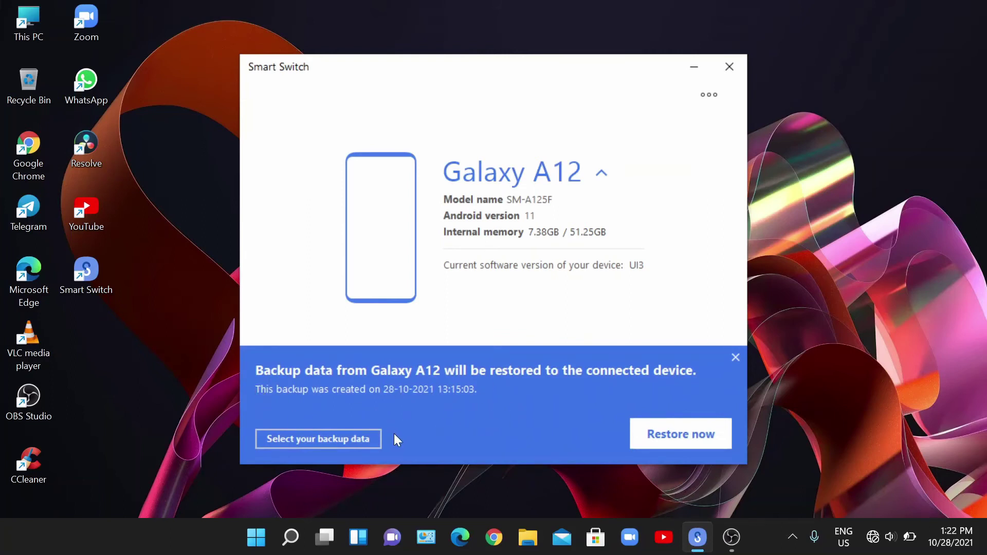
pyautogui.click(334, 441)
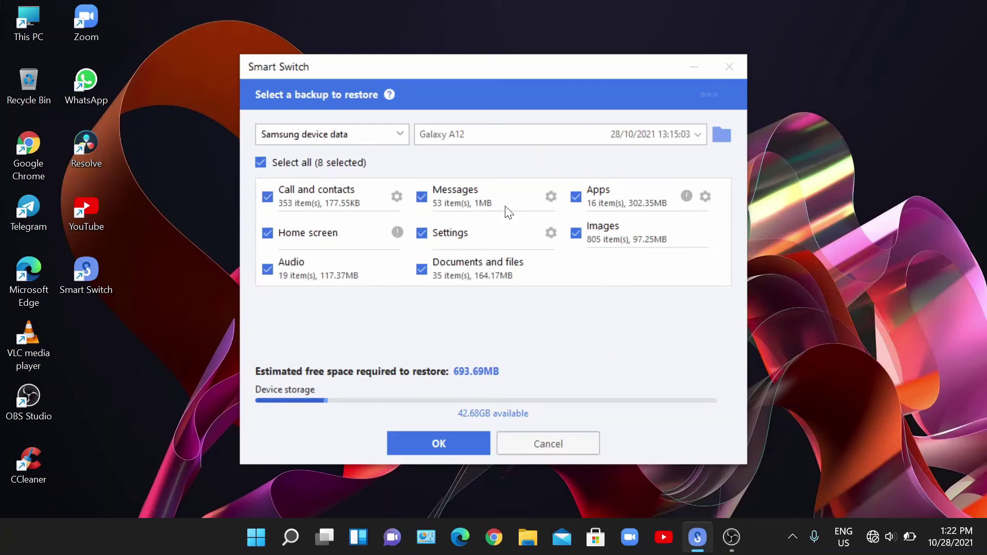
pyautogui.click(451, 446)
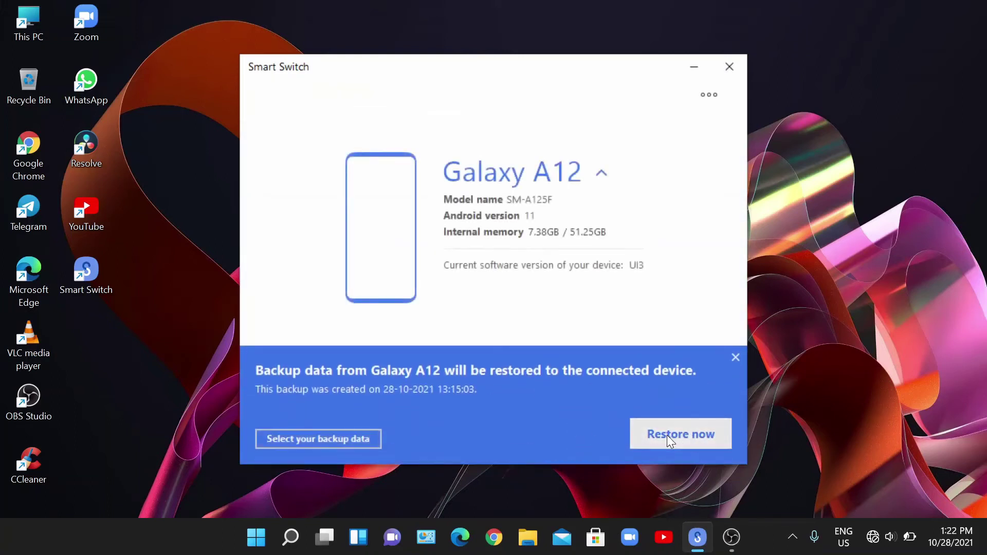
pyautogui.click(668, 435)
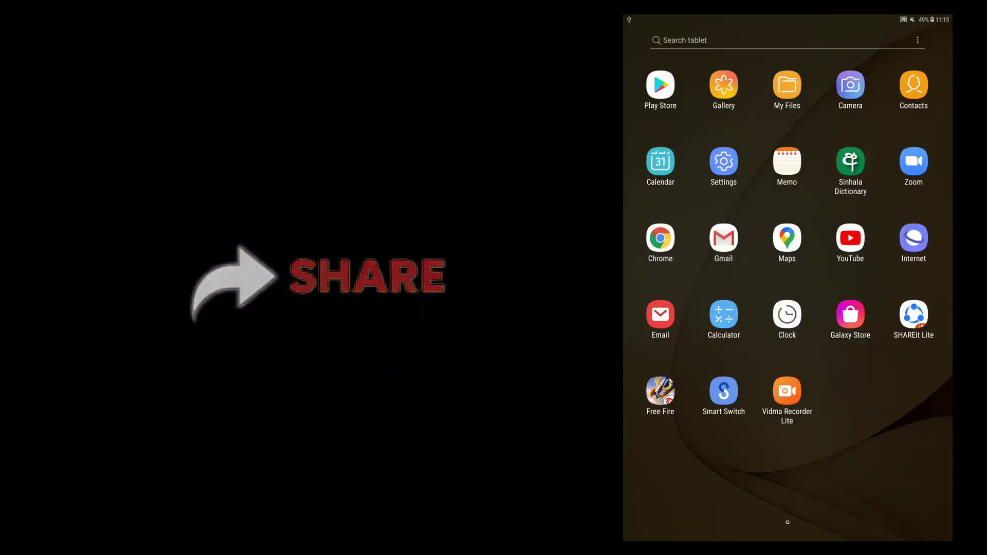
# Step: Launch Smart Switch on the tablet and choose USB storage as the external destination for a backup
pyautogui.click(723, 391)
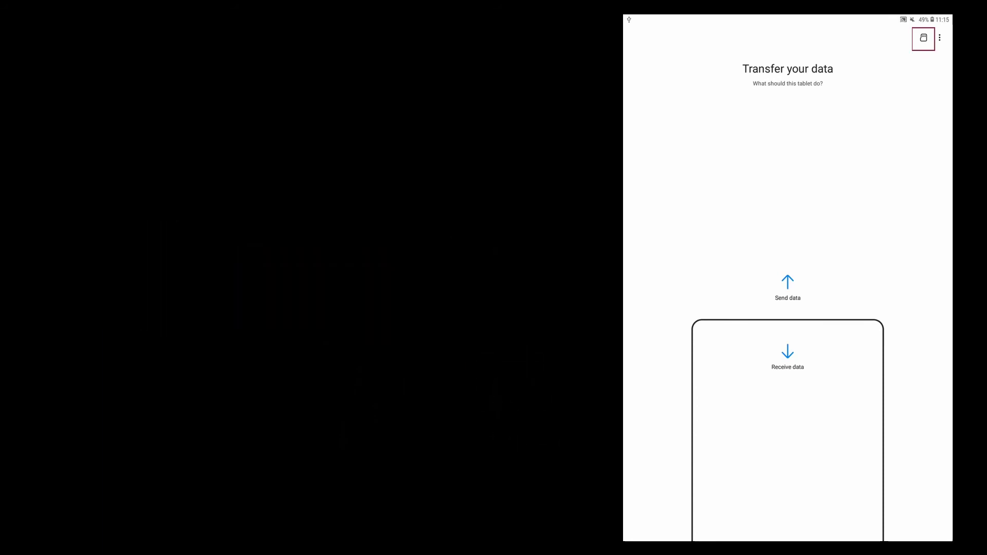
pyautogui.click(924, 37)
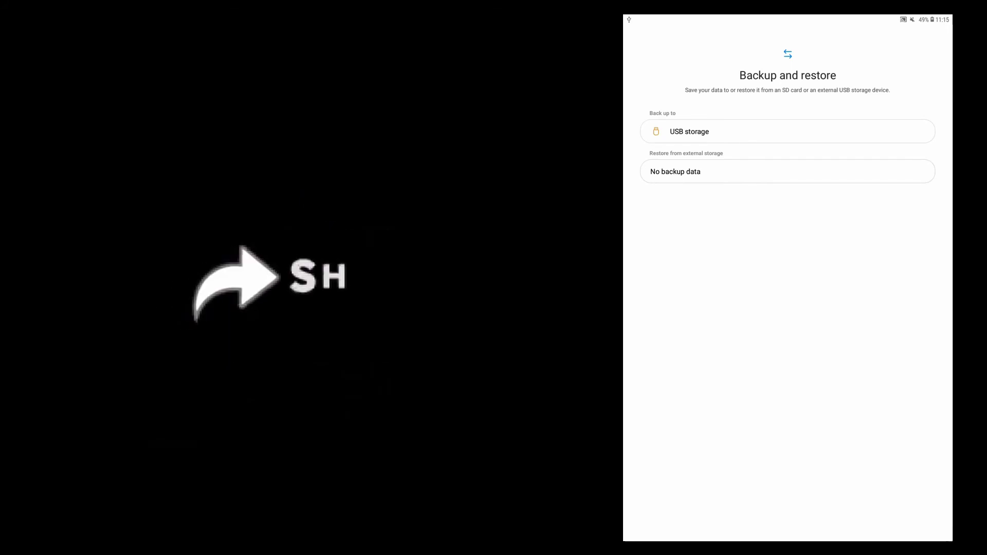
pyautogui.click(690, 132)
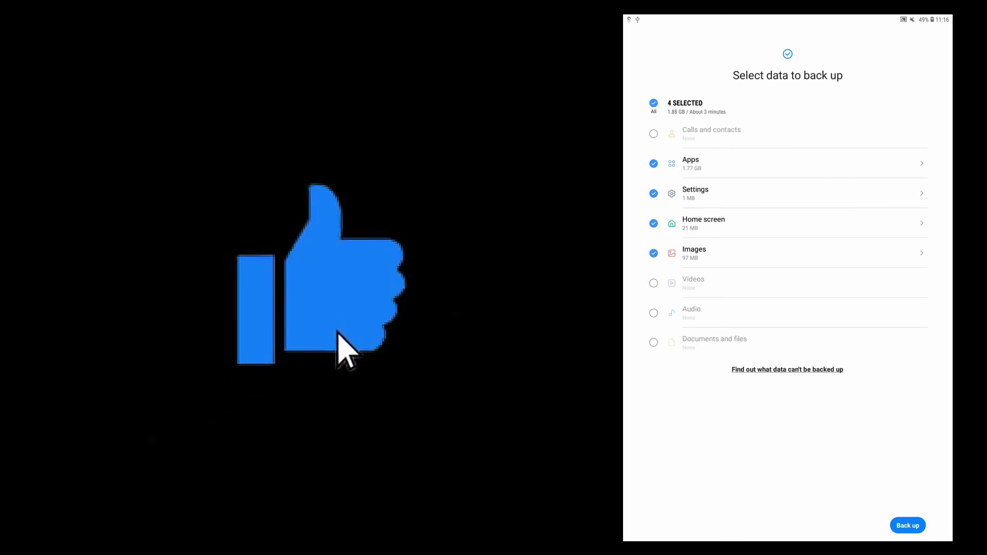
# Step: Exclude Free Fire from the apps to back up, start the tablet's backup and keep the screen on while it runs
pyautogui.click(920, 163)
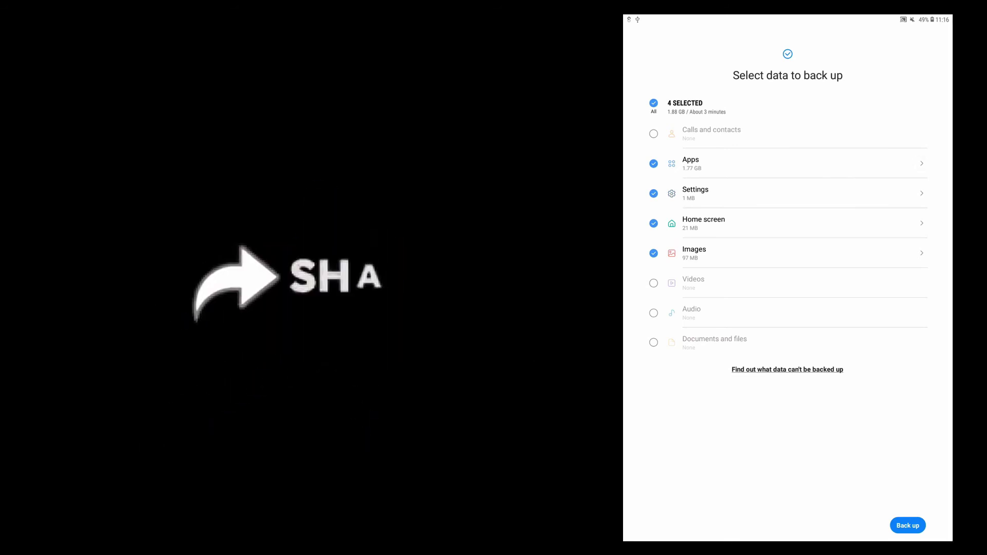
pyautogui.click(653, 316)
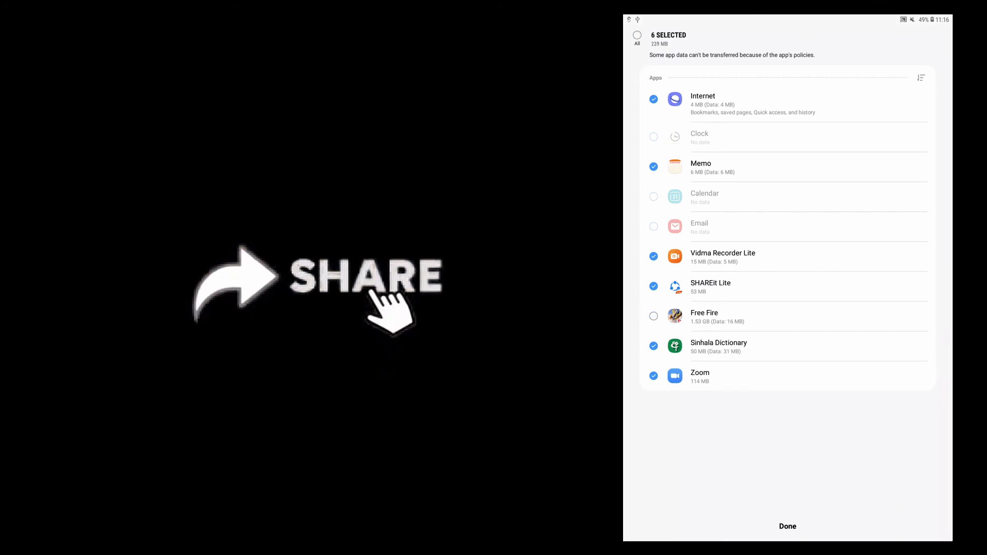
pyautogui.click(788, 526)
pyautogui.click(908, 525)
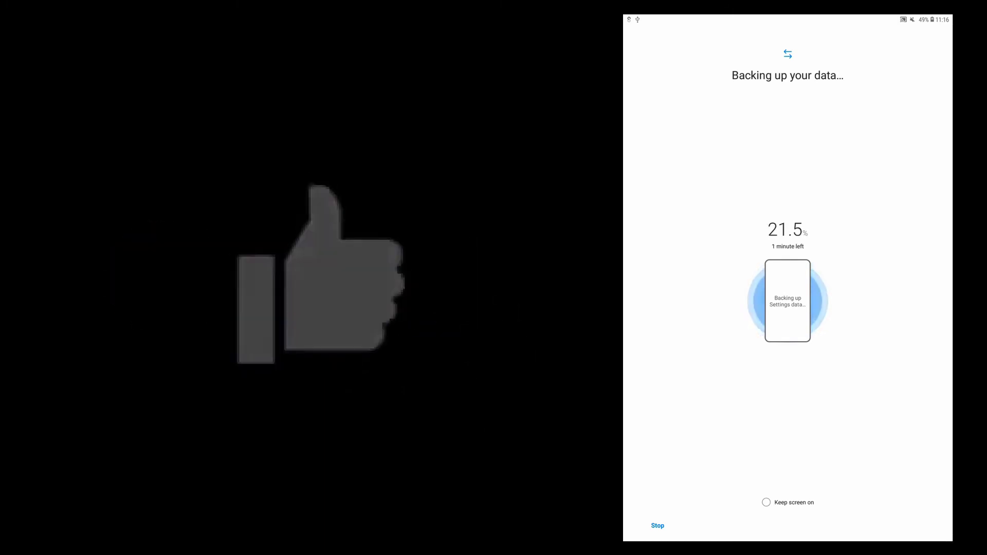
pyautogui.click(766, 503)
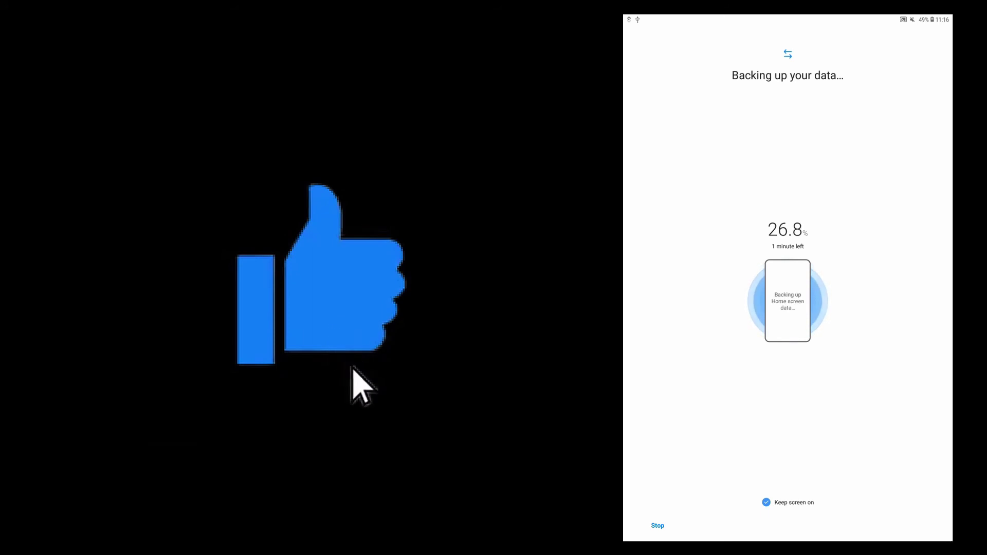